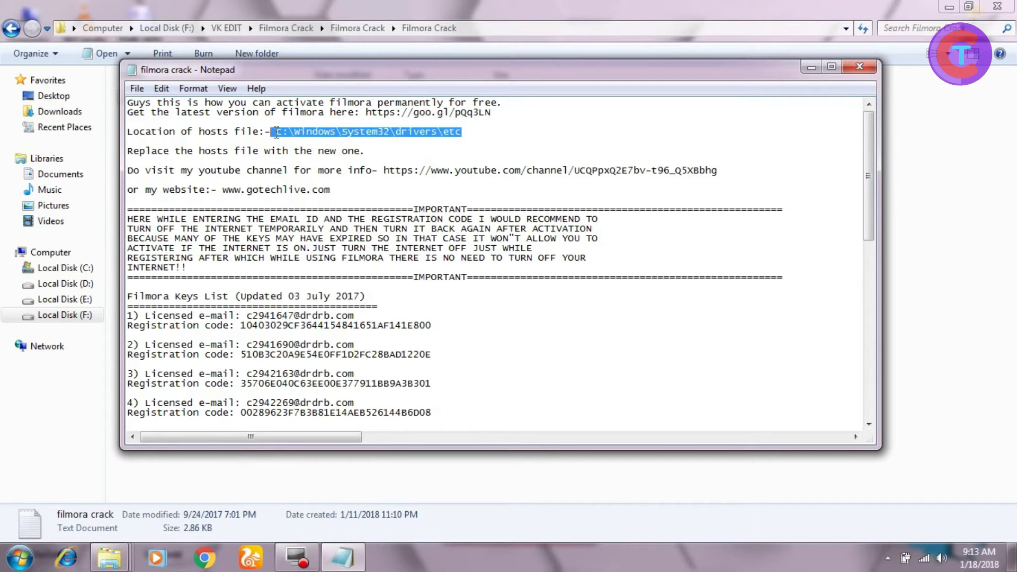
- Copy the hosts file from the Hosts folder inside the inner Filmora Crack folder
left_click_drag(493, 79, 702, 180)
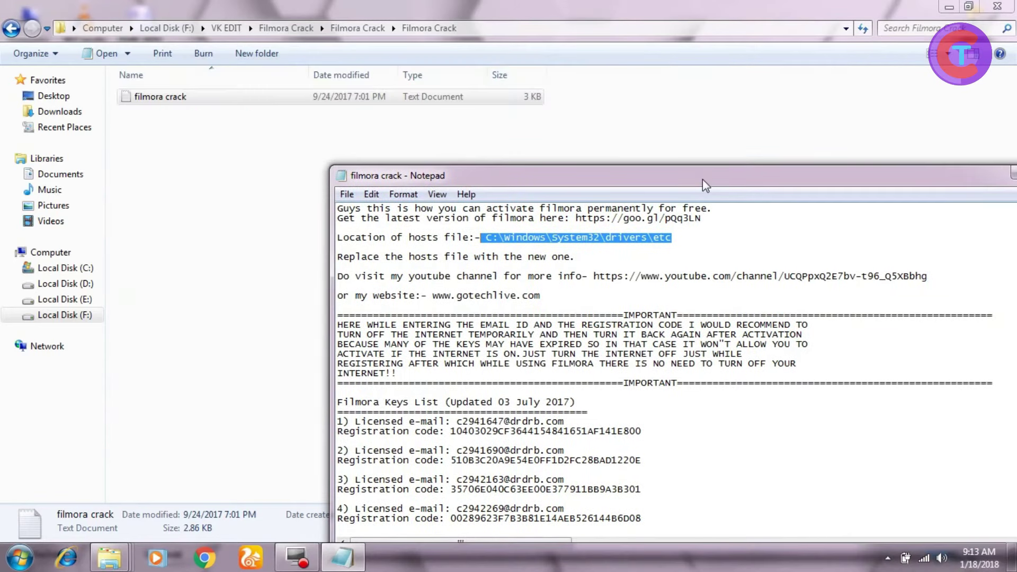
left_click(16, 33)
left_click(16, 33)
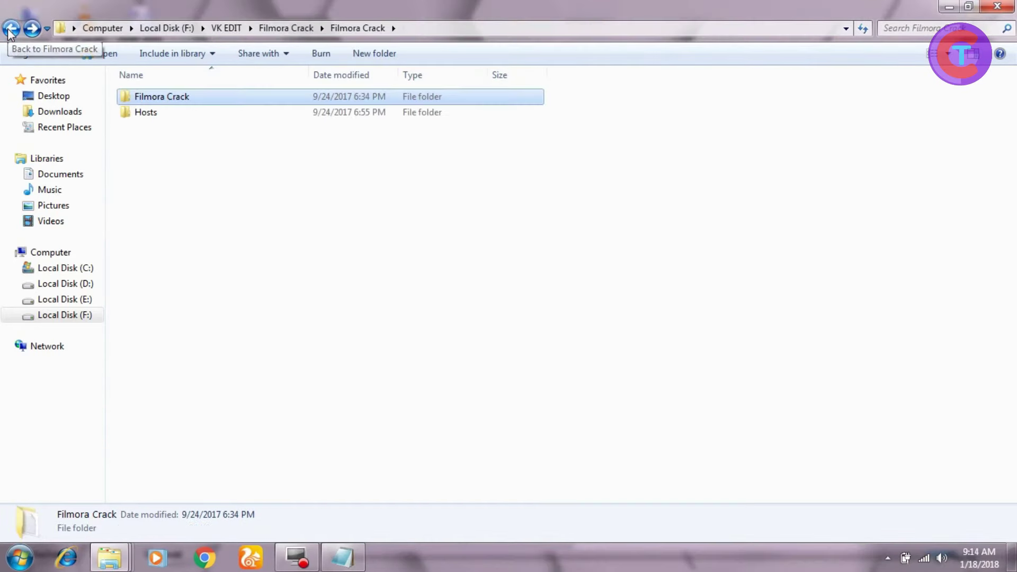
double_click(168, 115)
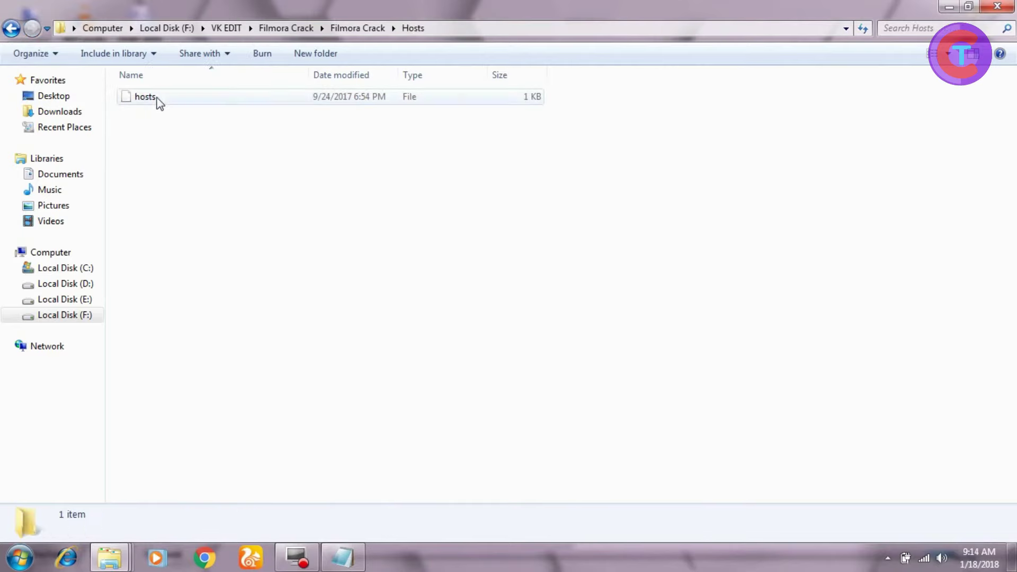
left_click(156, 97)
right_click(156, 97)
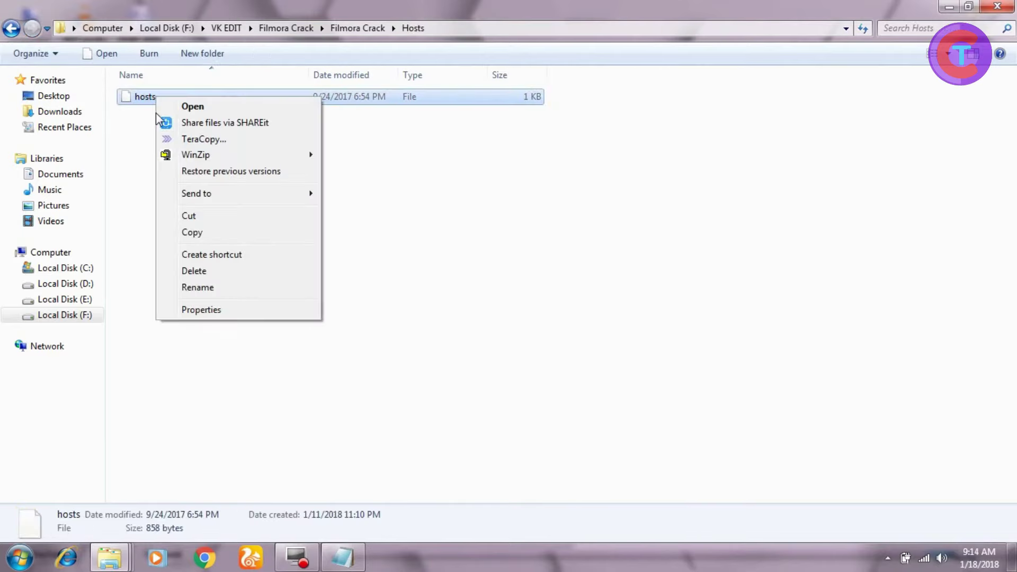
left_click(204, 234)
- Check the hosts file location in the filmora crack notes and open C:\Windows\System32
left_click(339, 562)
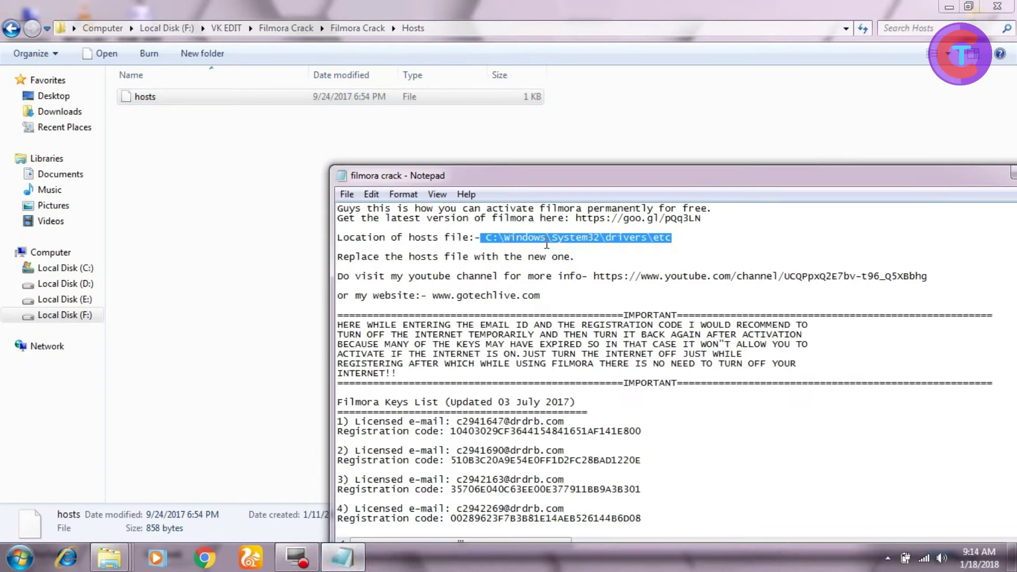
left_click(53, 268)
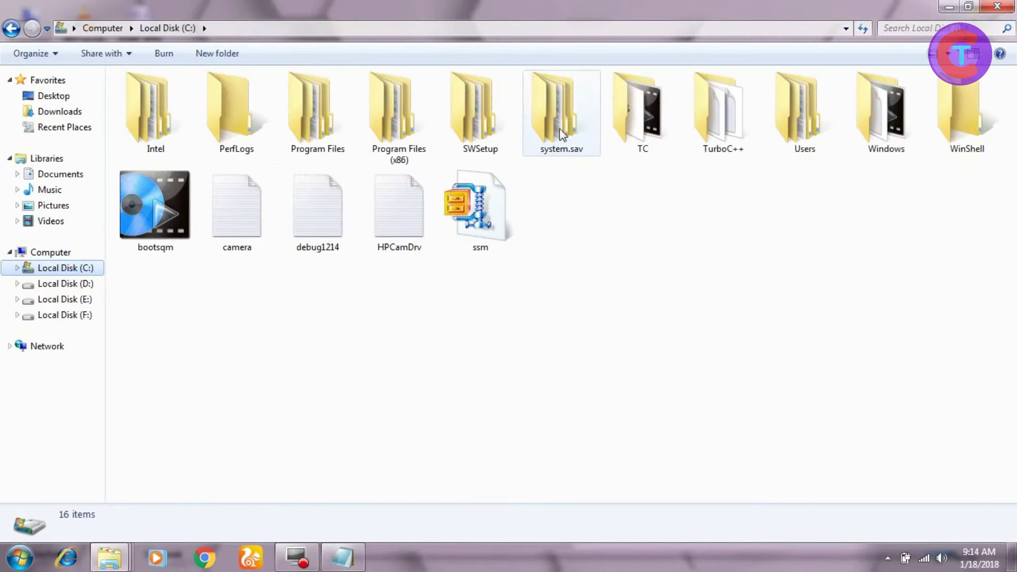
double_click(894, 144)
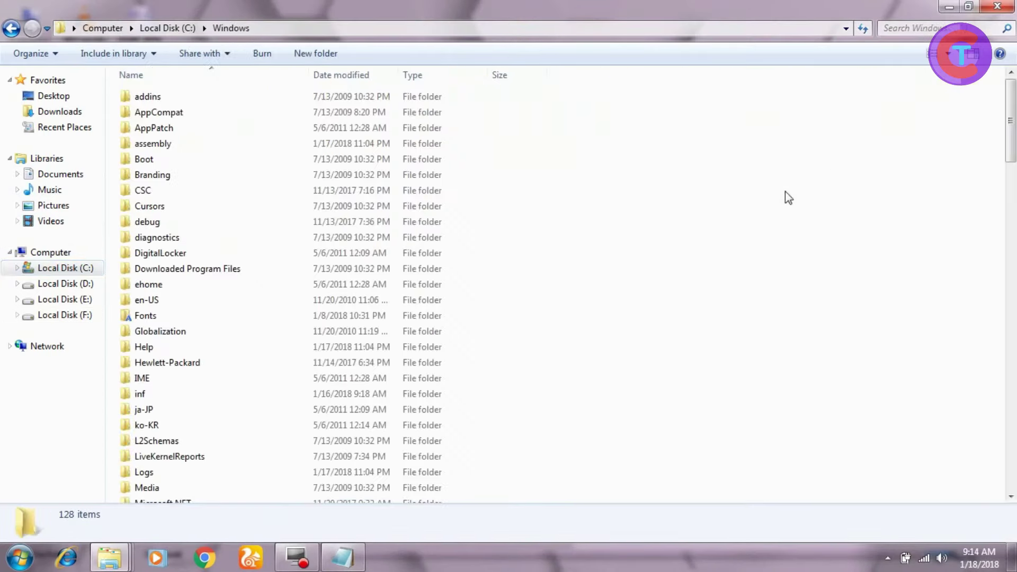
left_click(342, 558)
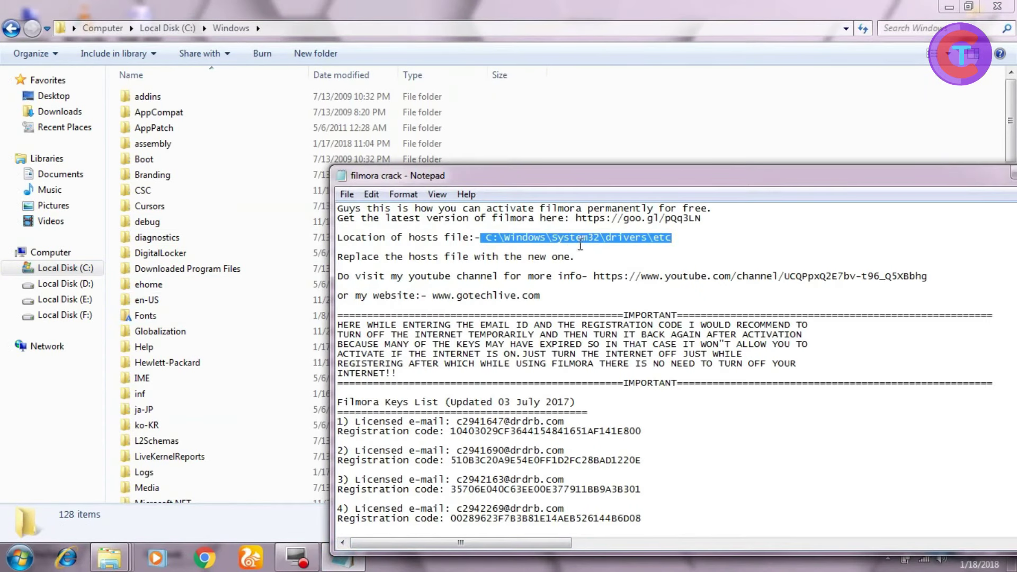
scroll(206, 410, "down", 3)
left_click(205, 409)
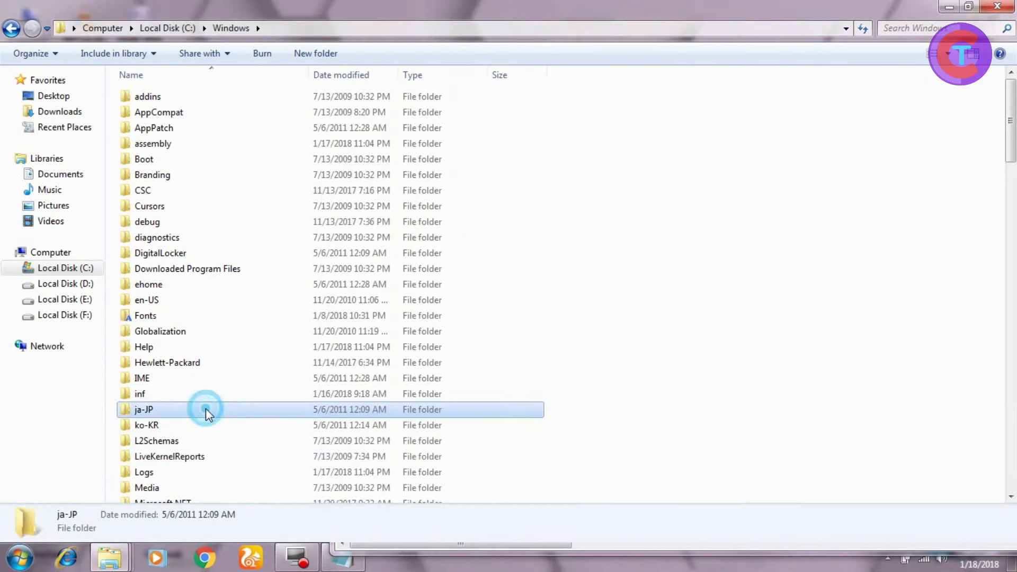
scroll(205, 411, "down", 8)
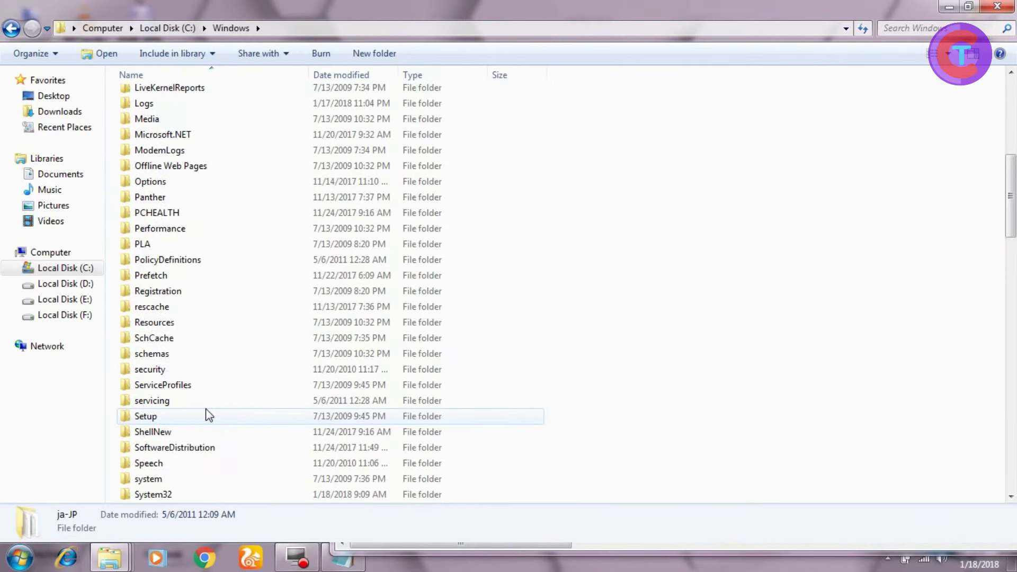
scroll(192, 437, "down", 1)
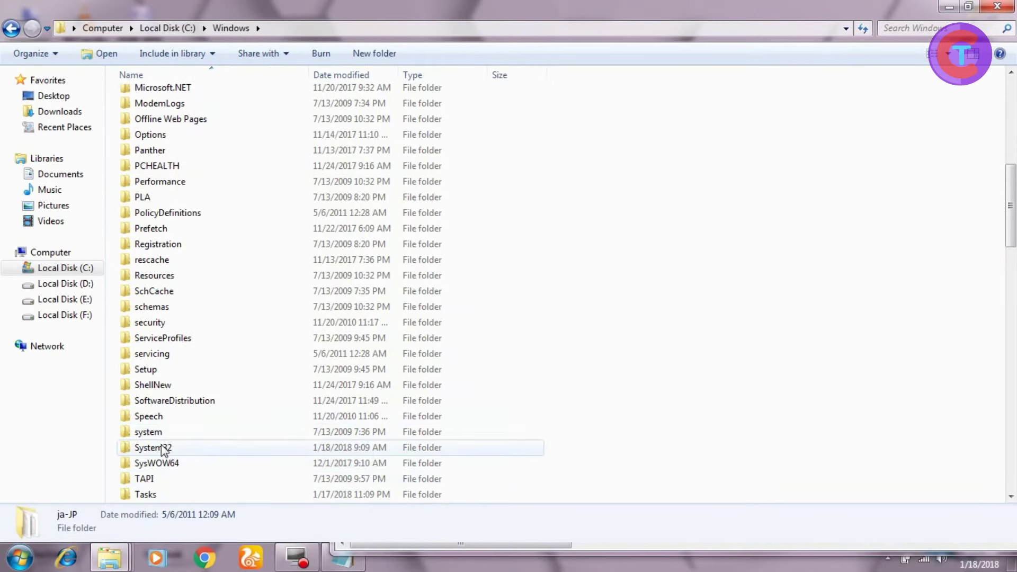
double_click(178, 449)
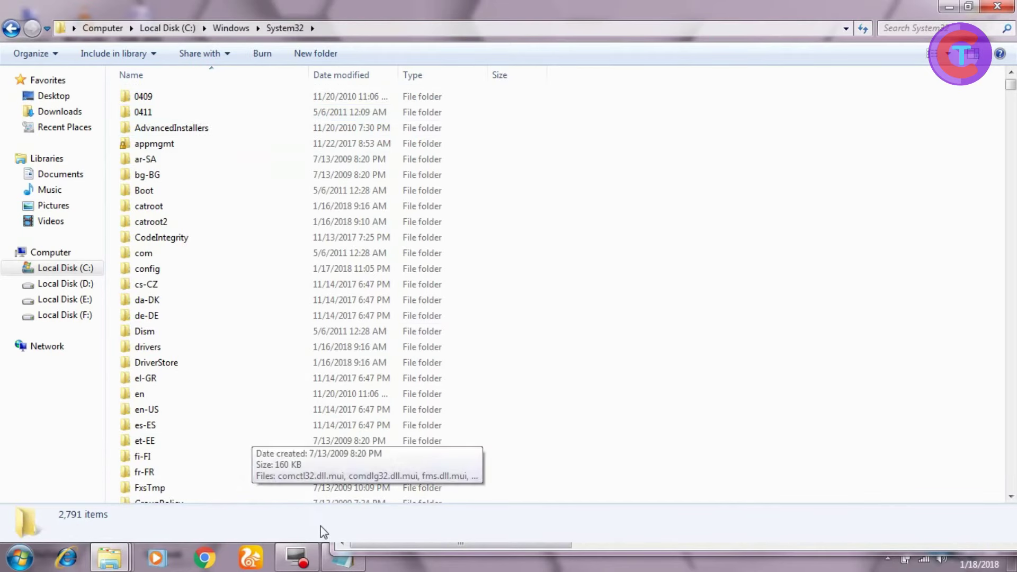
- Follow the path given in the notes from System32 into the drivers\etc folder
left_click(343, 560)
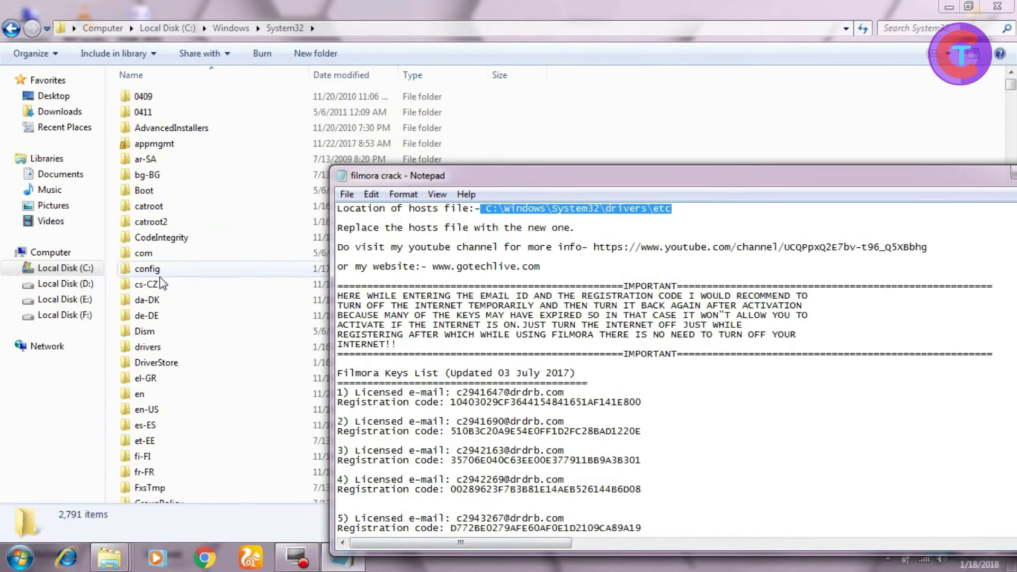
left_click(147, 349)
double_click(142, 347)
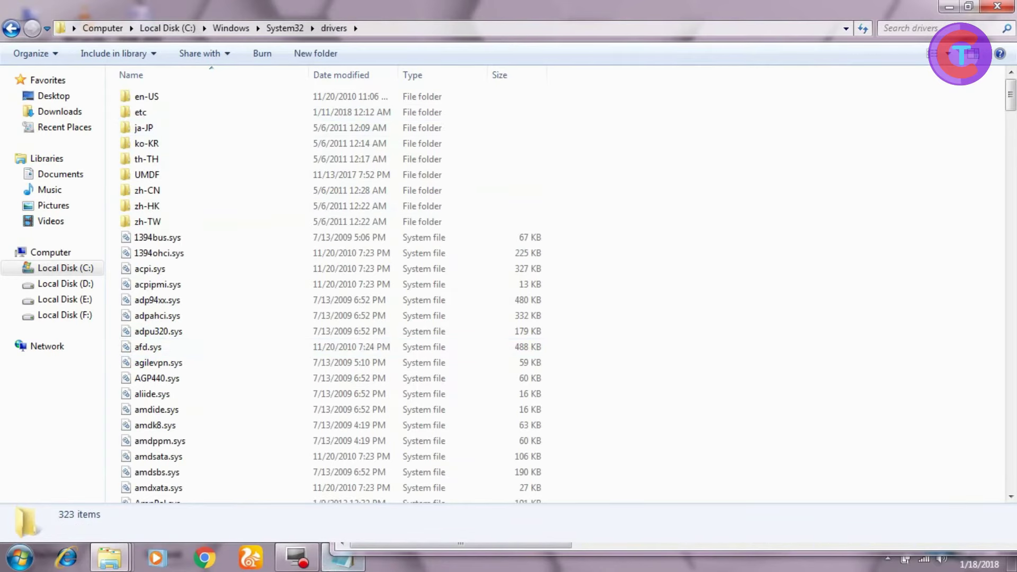
left_click(343, 559)
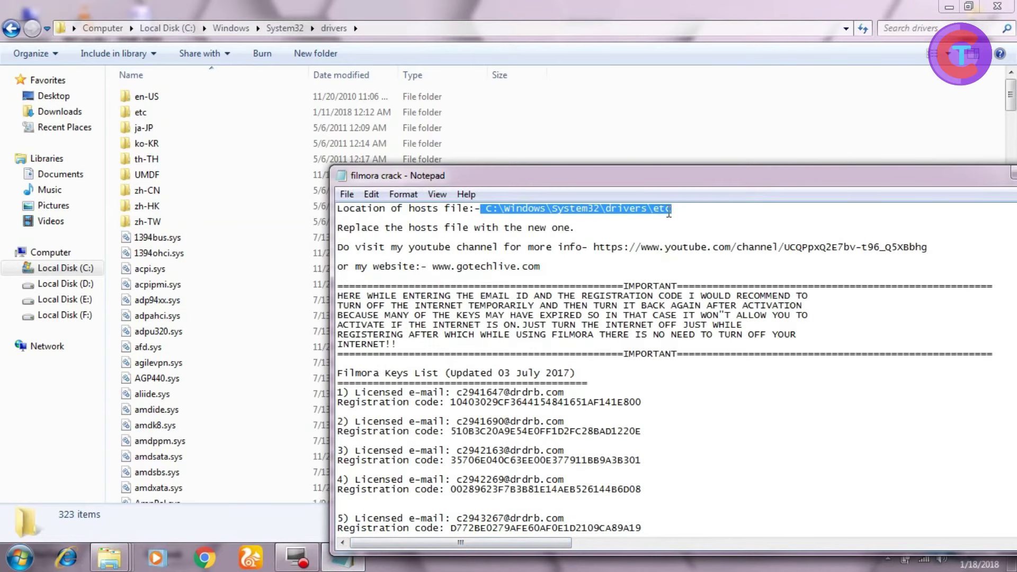
double_click(149, 109)
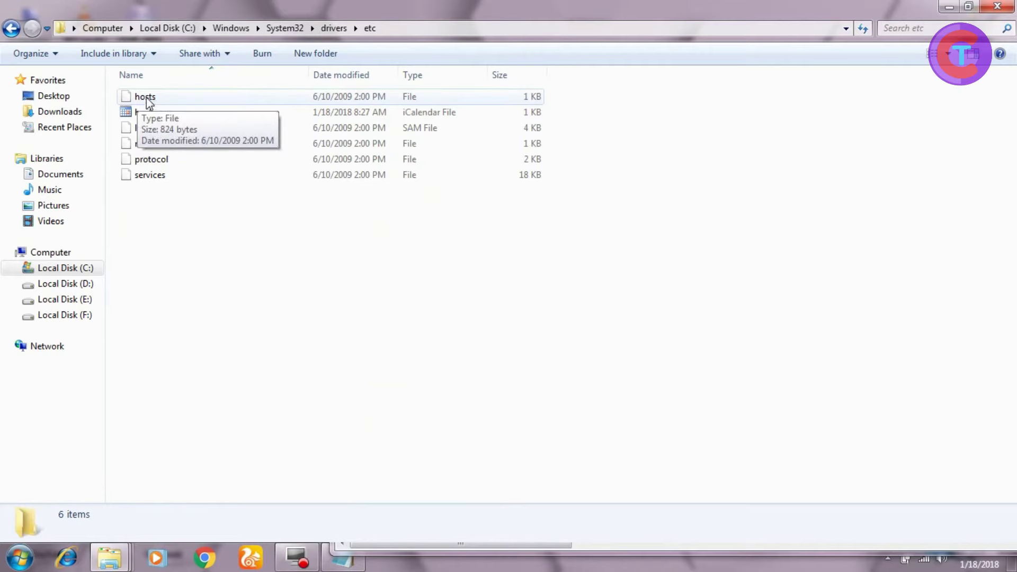
- Paste the copied hosts file into the etc folder, overwriting the existing one, and minimise the folder window
right_click(319, 347)
left_click(366, 237)
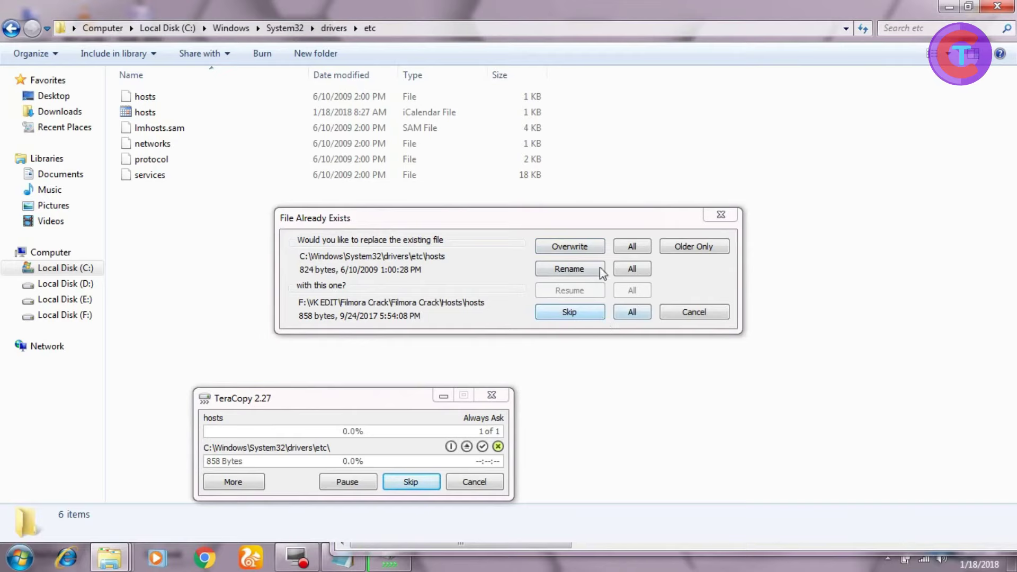
left_click(636, 247)
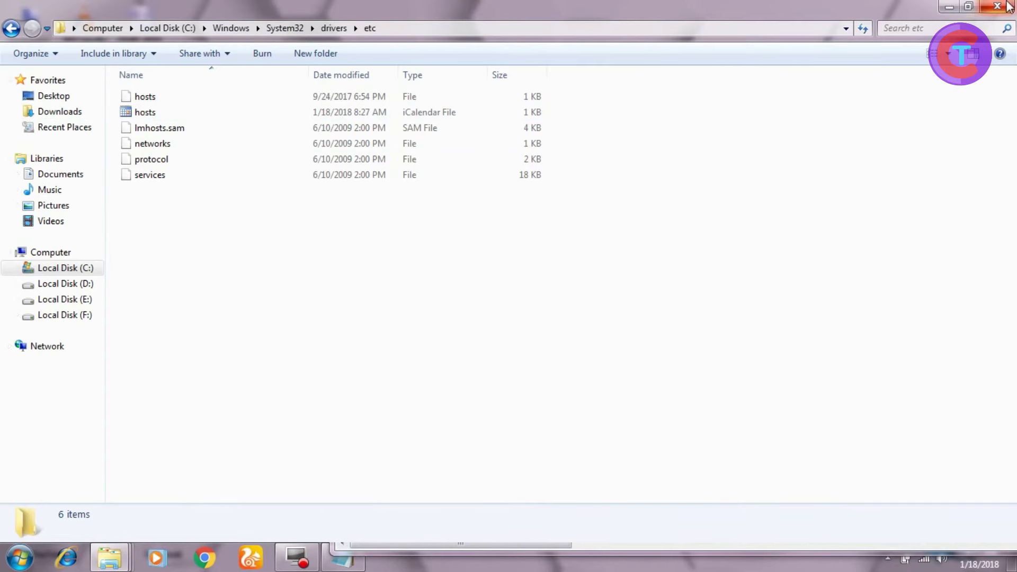
left_click(949, 6)
- Bring the notes into view, switch to Wondershare Filmora and open its software registration dialog
left_click_drag(643, 173, 507, 66)
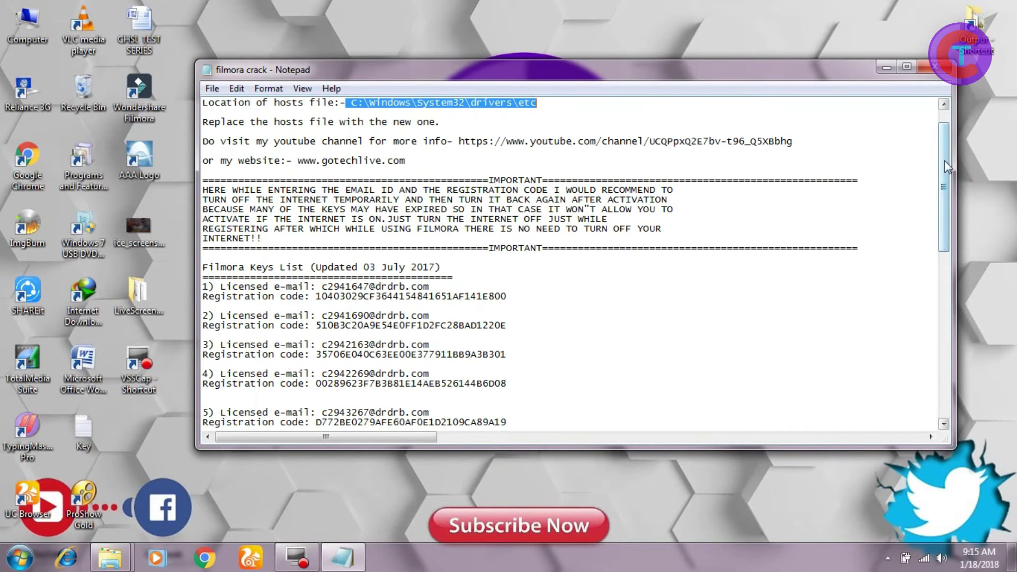
left_click_drag(944, 160, 949, 234)
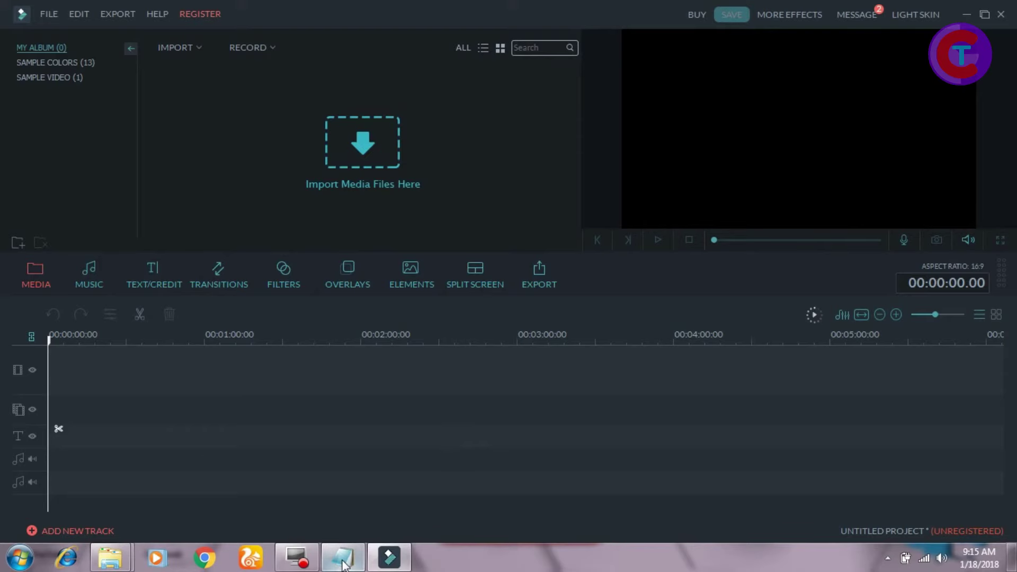
left_click(343, 558)
left_click(199, 13)
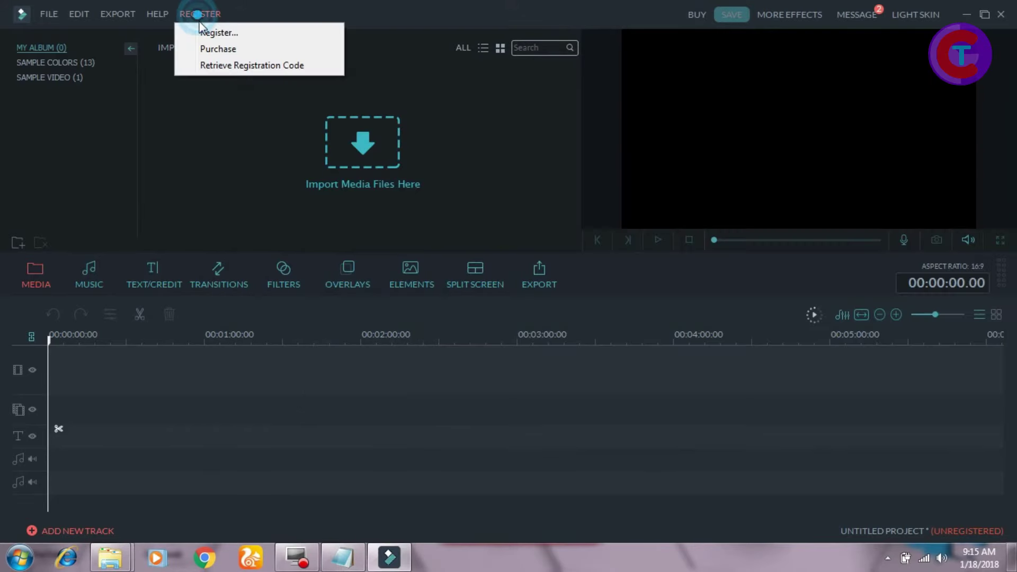
left_click(225, 33)
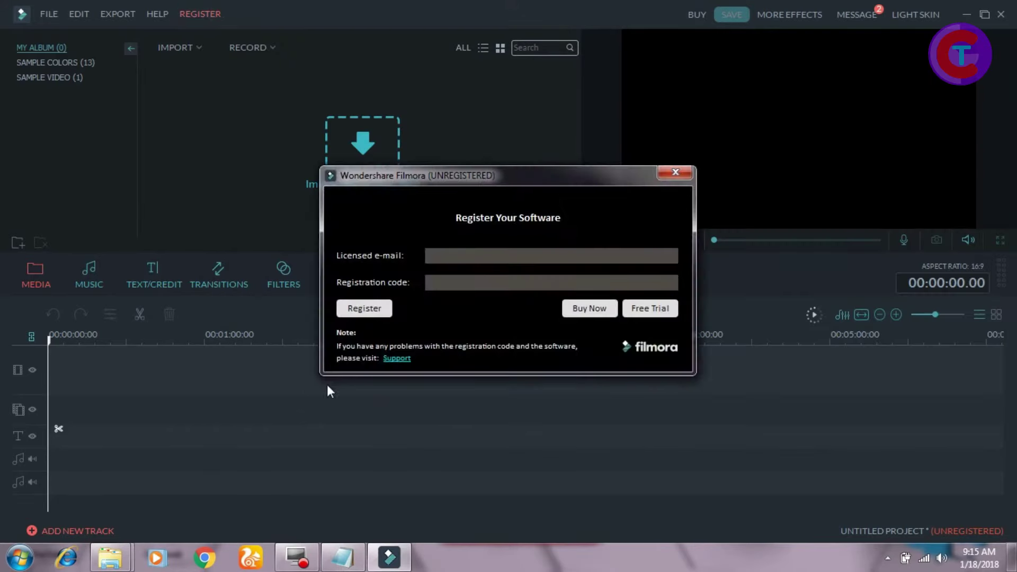
- Copy the second entry's licensed e-mail from the notes into the Licensed e-mail field of the registration dialog
left_click(332, 558)
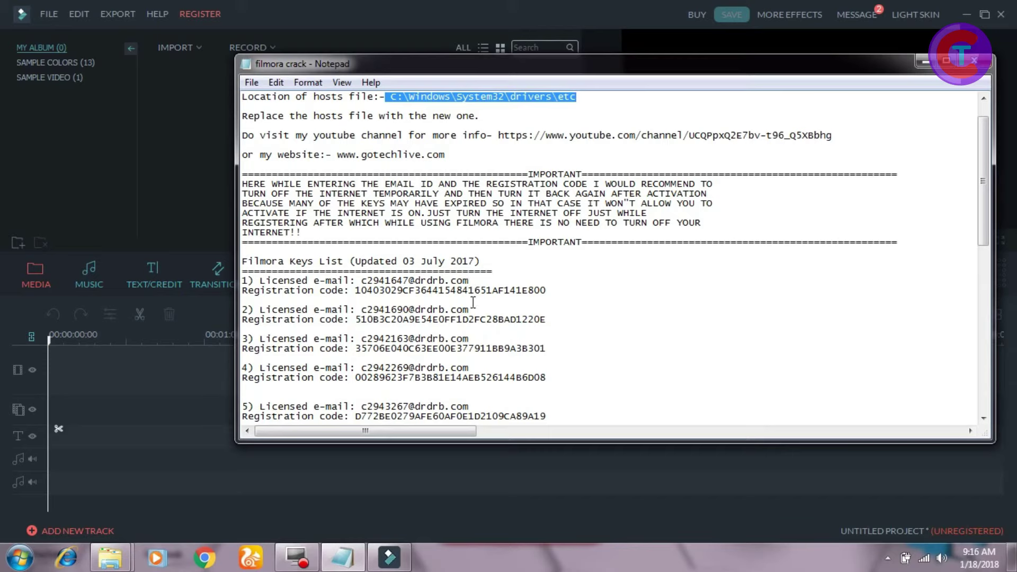
left_click_drag(469, 310, 365, 312)
right_click(364, 314)
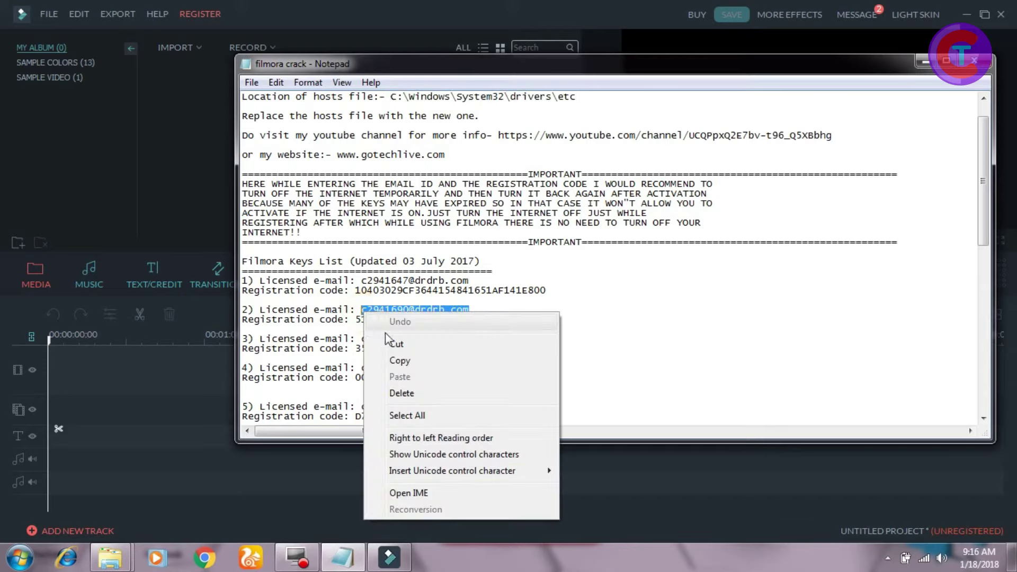
left_click(400, 362)
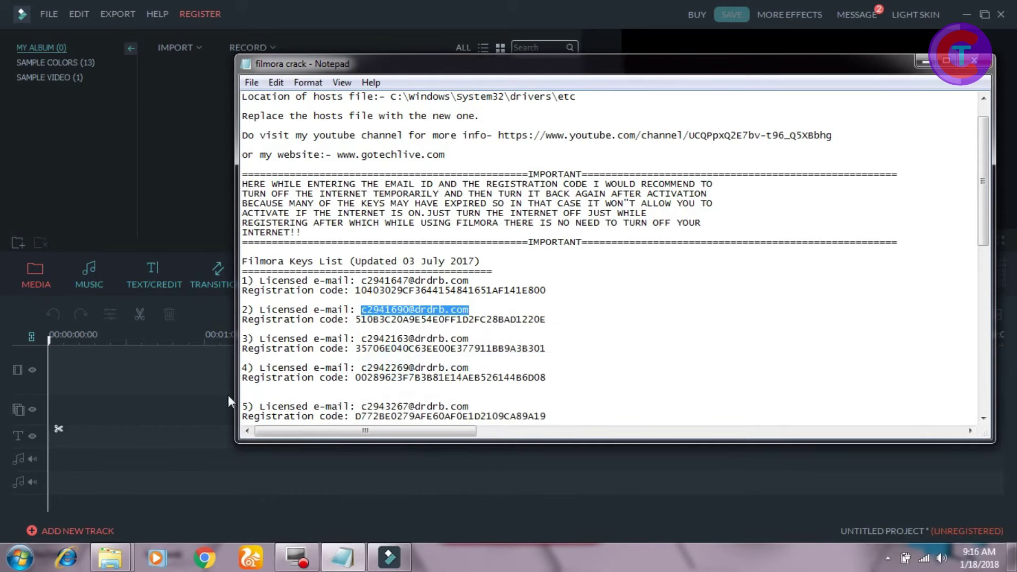
left_click_drag(456, 60, 399, 304)
right_click(503, 257)
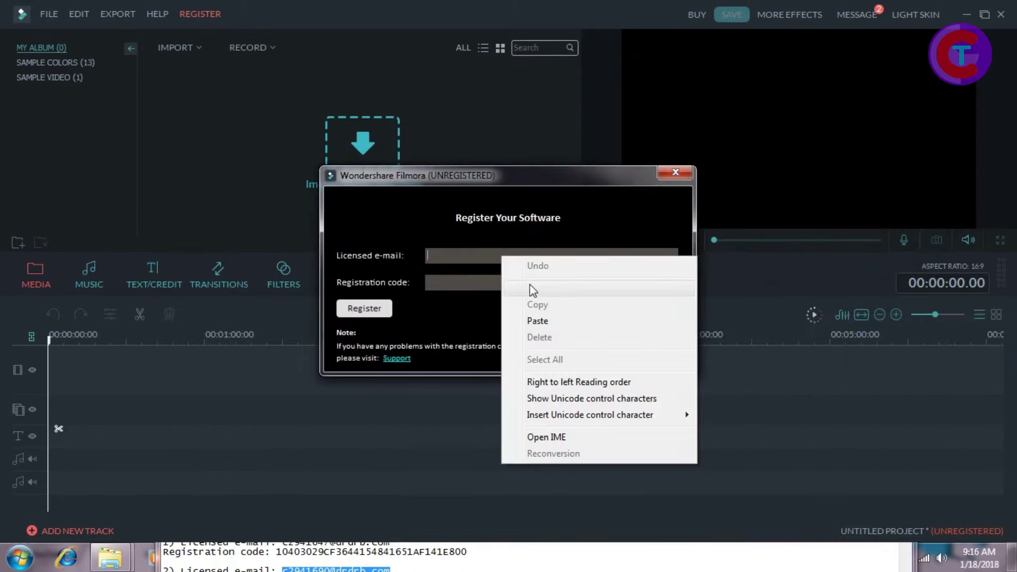
left_click(533, 320)
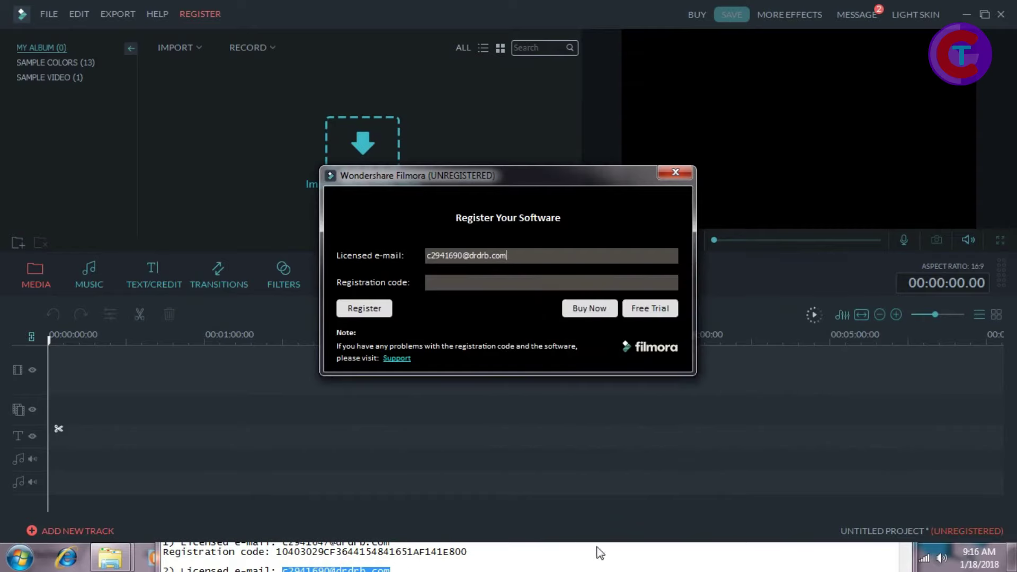
- Copy the second entry's registration code from the notes into the Registration code field and submit the registration
left_click(667, 562)
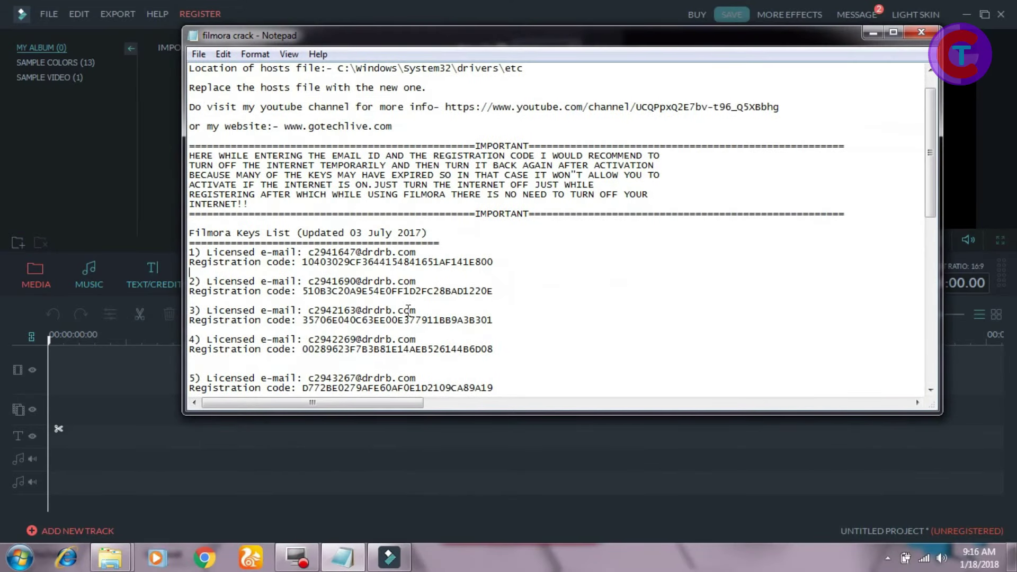
left_click_drag(493, 293, 310, 289)
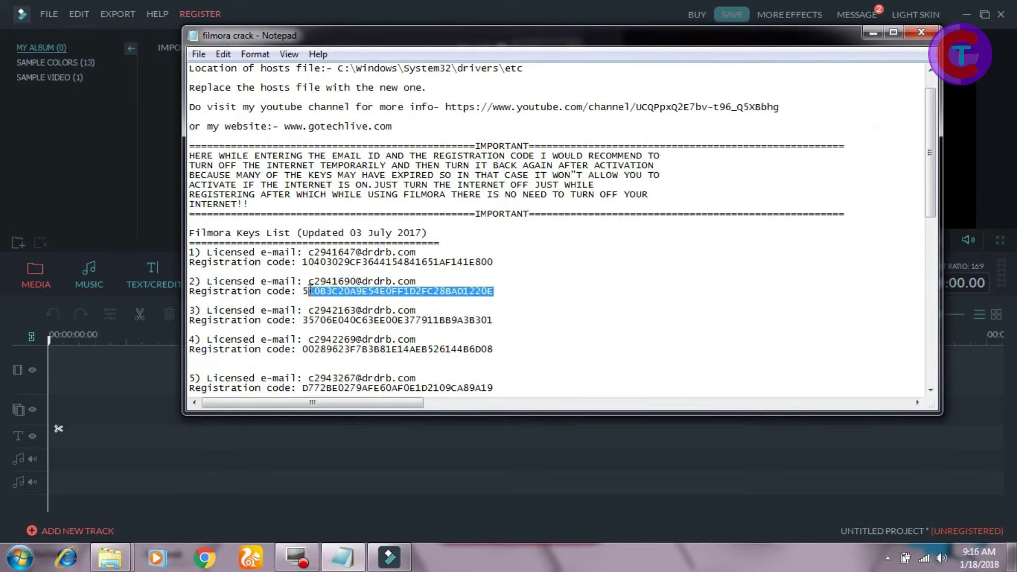
right_click(330, 295)
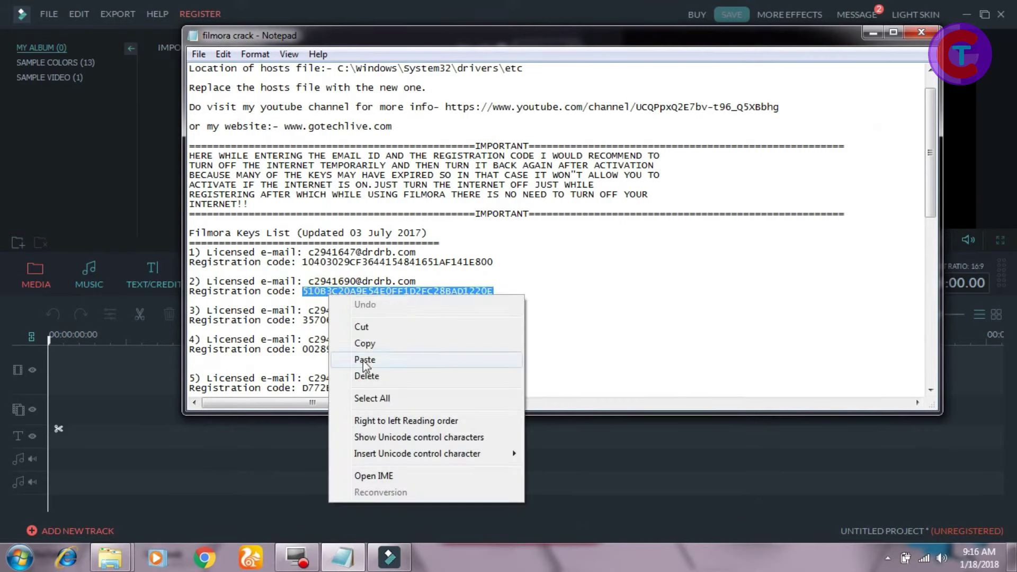
left_click(374, 344)
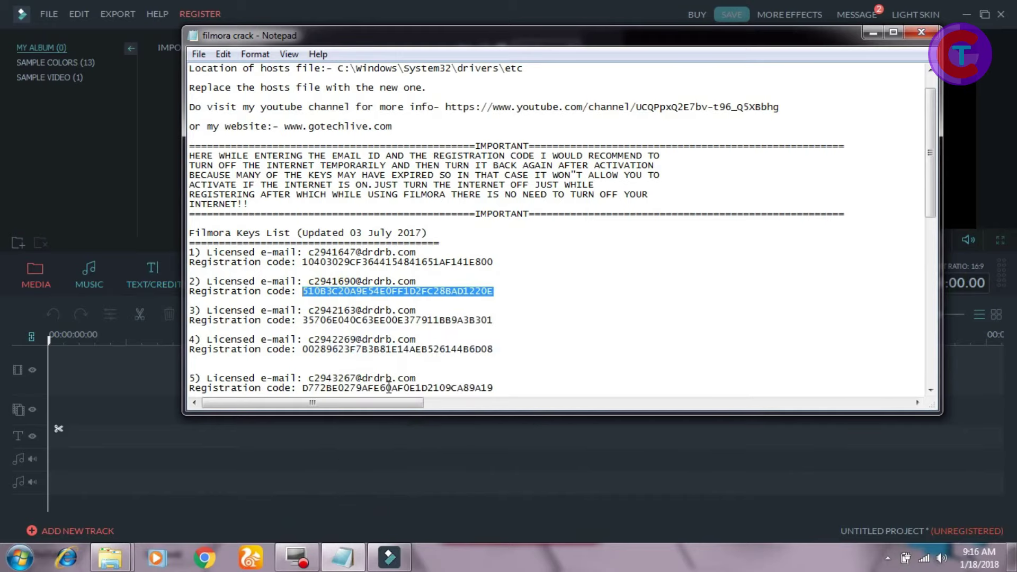
left_click(385, 432)
left_click(446, 283)
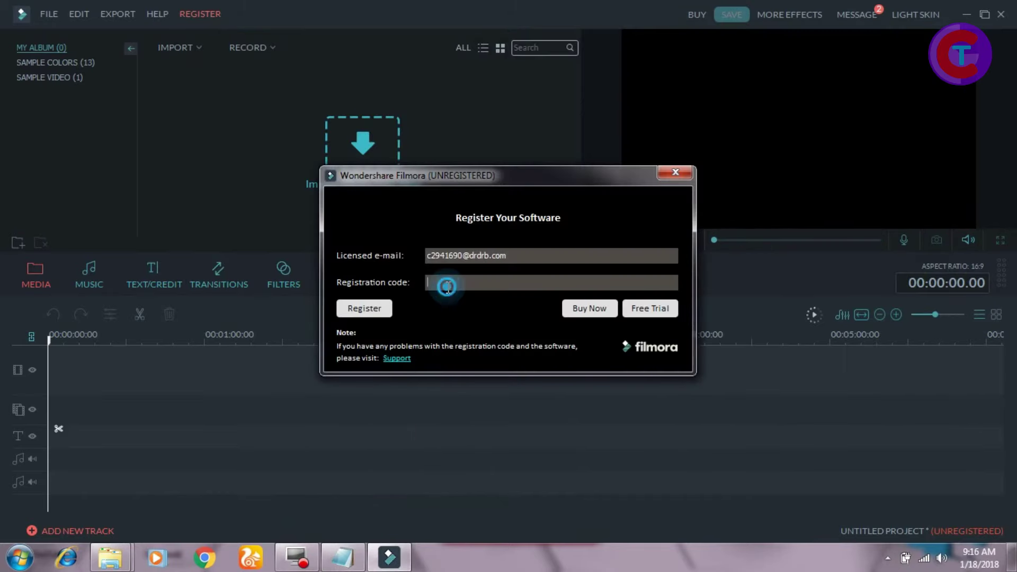
right_click(448, 284)
left_click(484, 350)
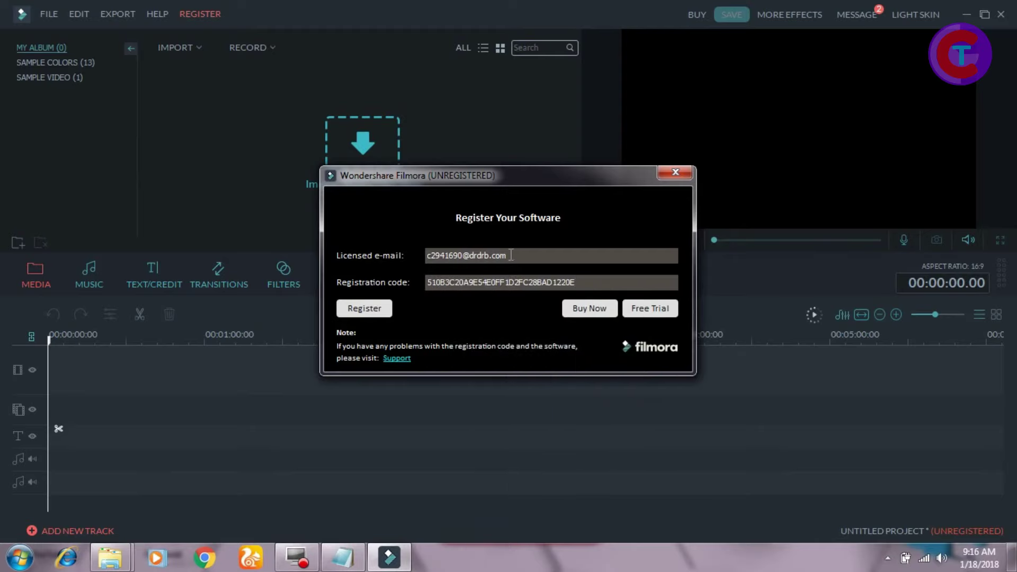
left_click(377, 312)
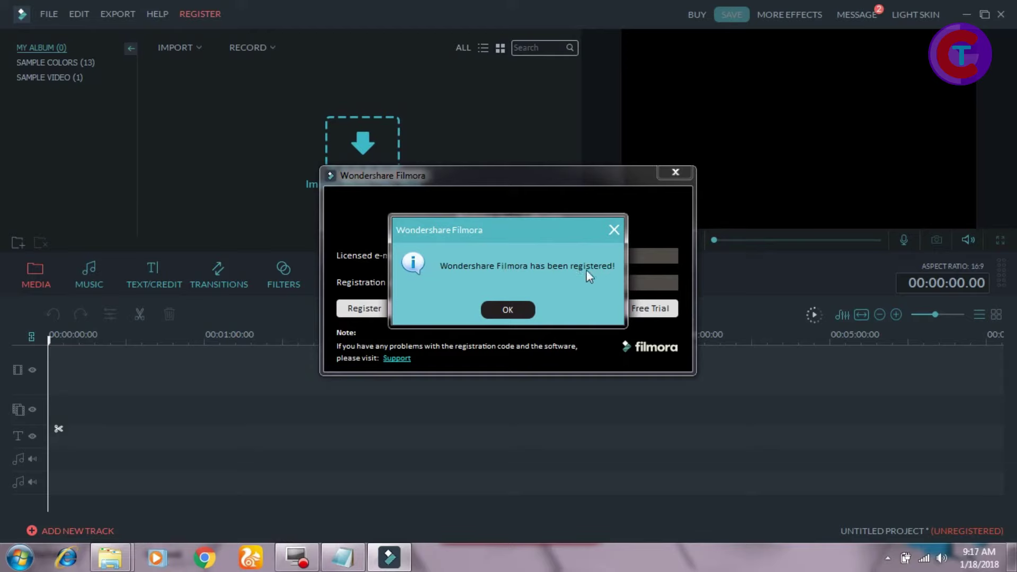
left_click(524, 311)
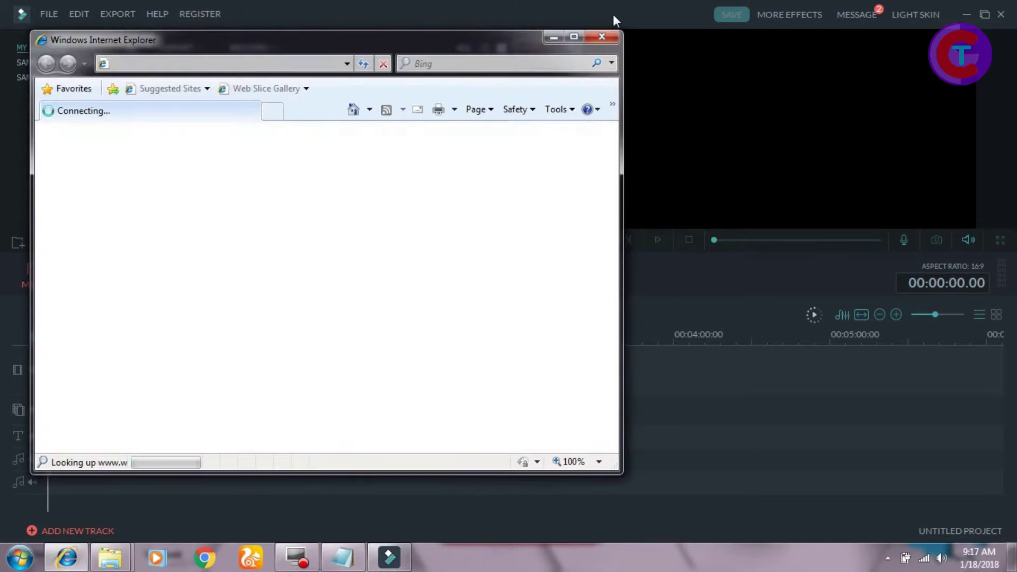
- Close the Internet Explorer window and check the registered e-mail and code in the software registration dialog
left_click(601, 38)
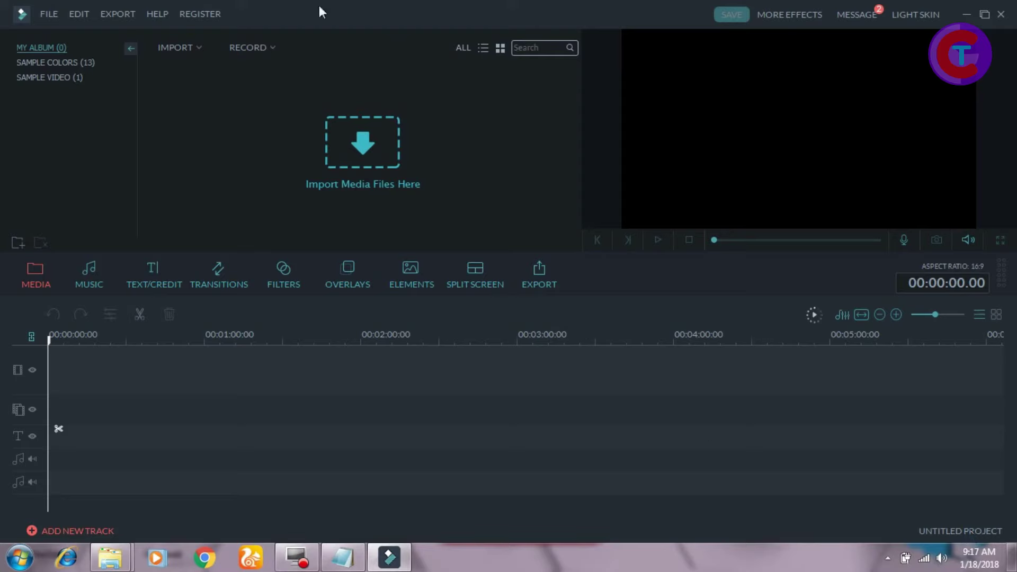
left_click(208, 15)
left_click(220, 33)
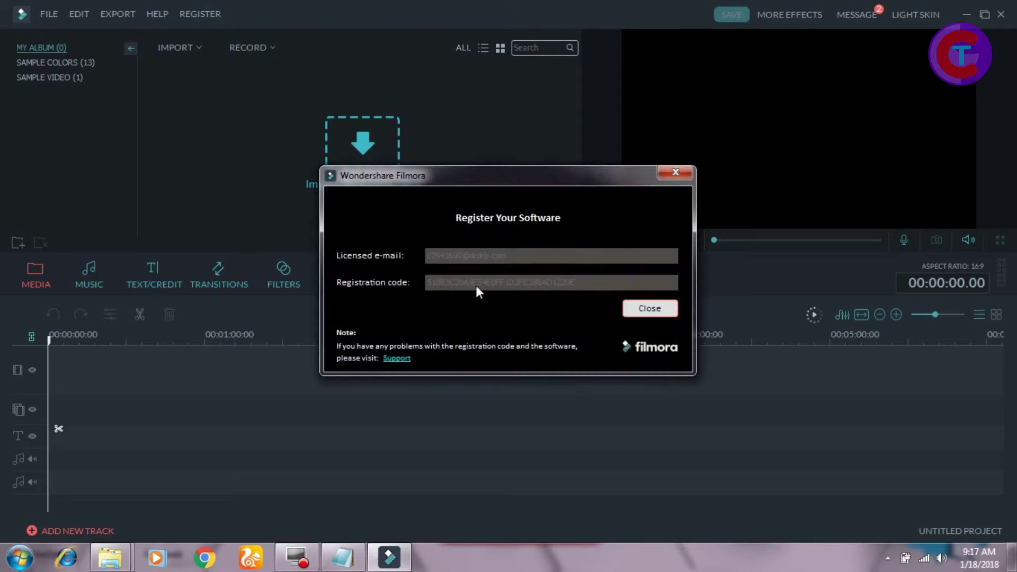
left_click(668, 175)
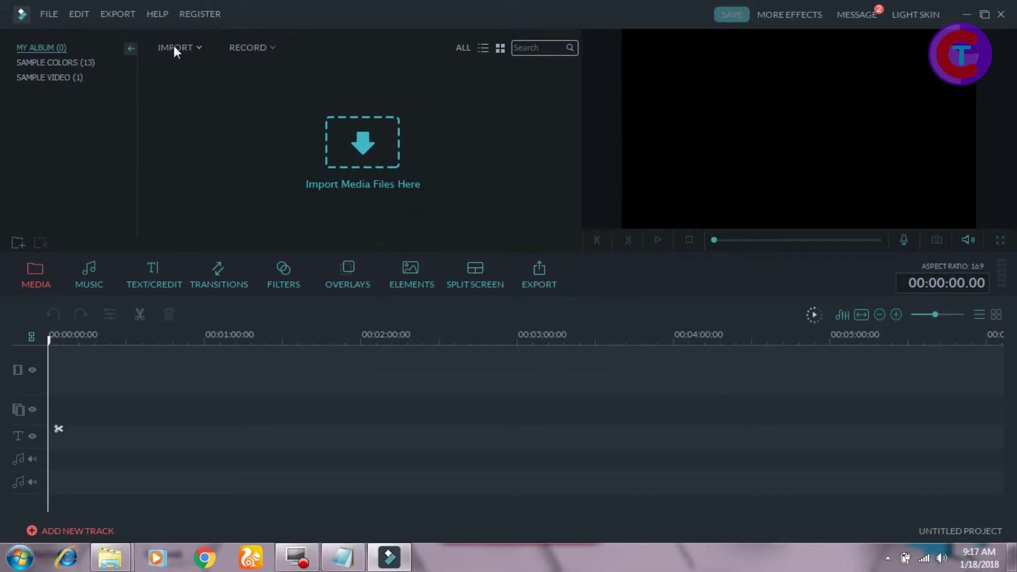
- Examine the media library's import and record options and its sample colors and sample video
left_click(183, 47)
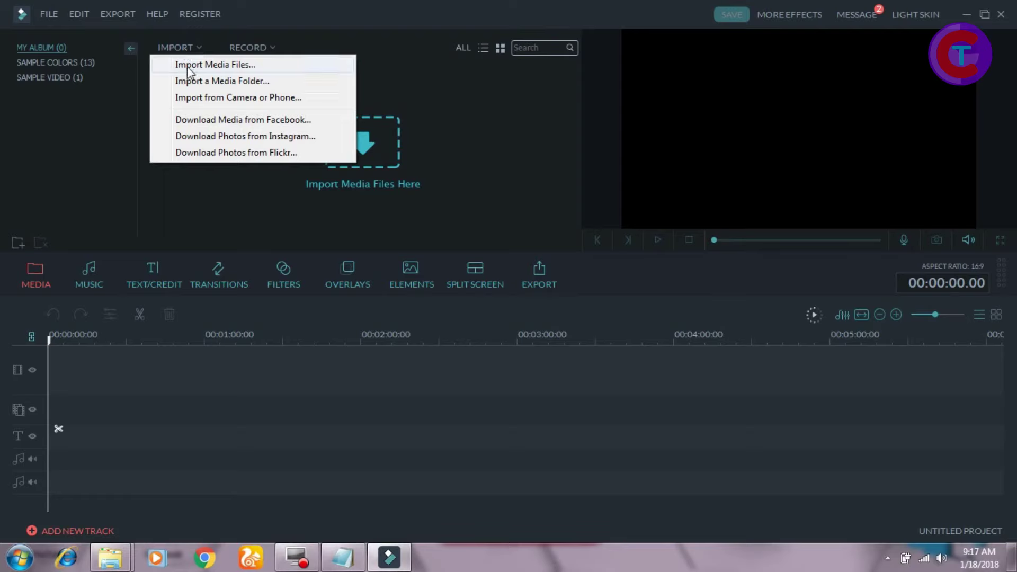
left_click(316, 36)
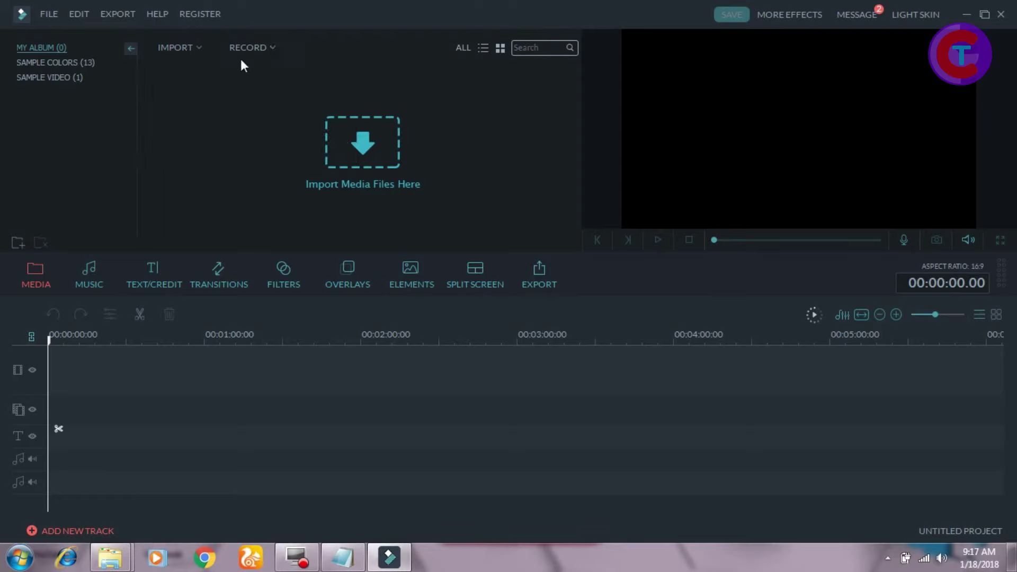
left_click(252, 49)
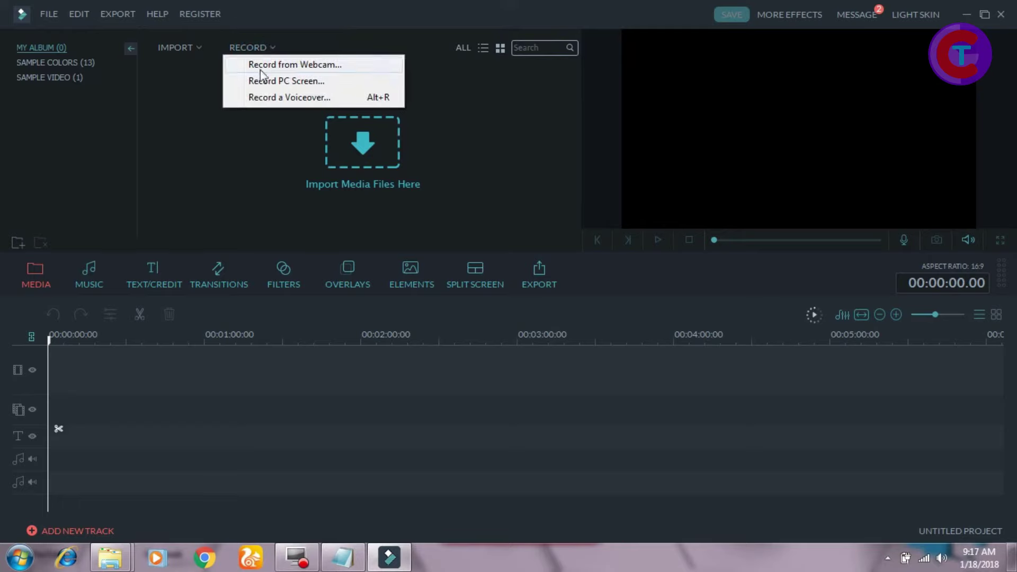
left_click(83, 132)
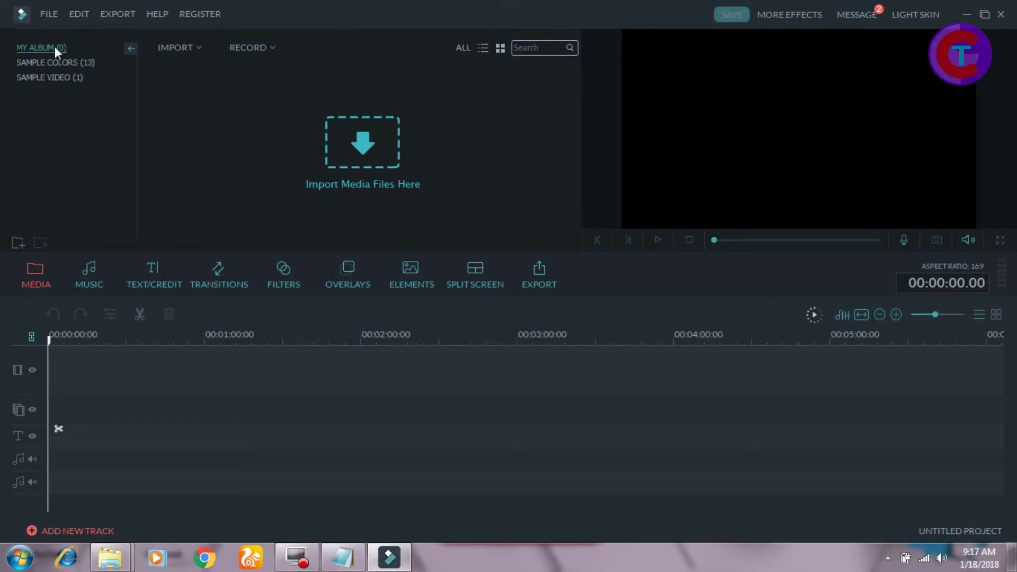
left_click(52, 63)
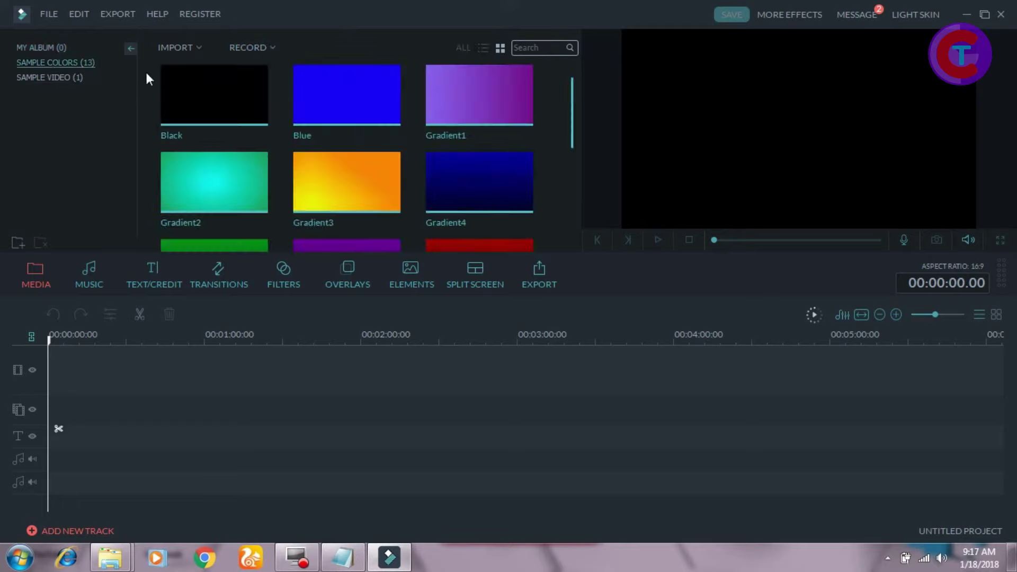
left_click(66, 77)
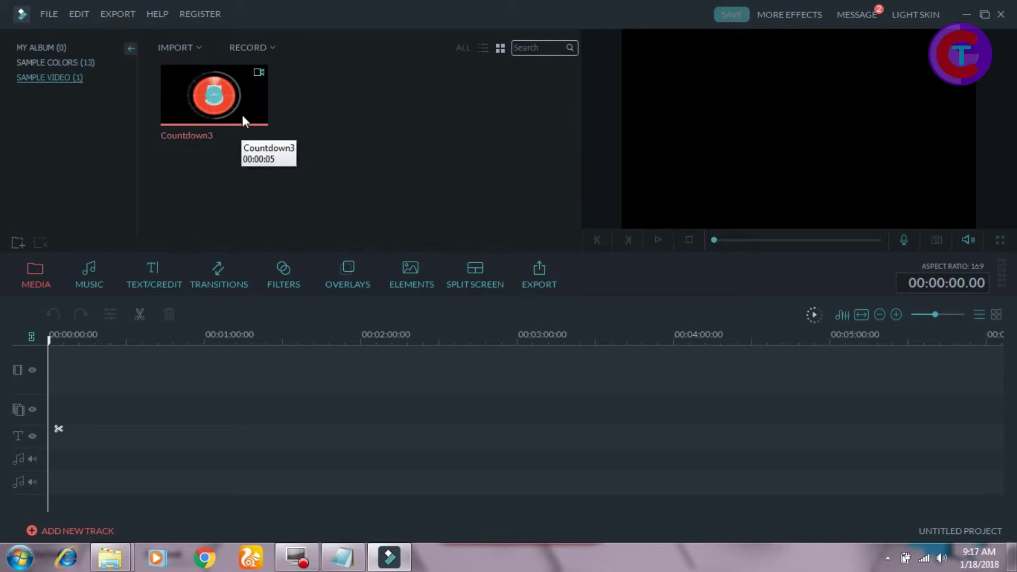
- Browse the music, text/credit, transitions, filters, overlays and elements libraries
left_click(81, 275)
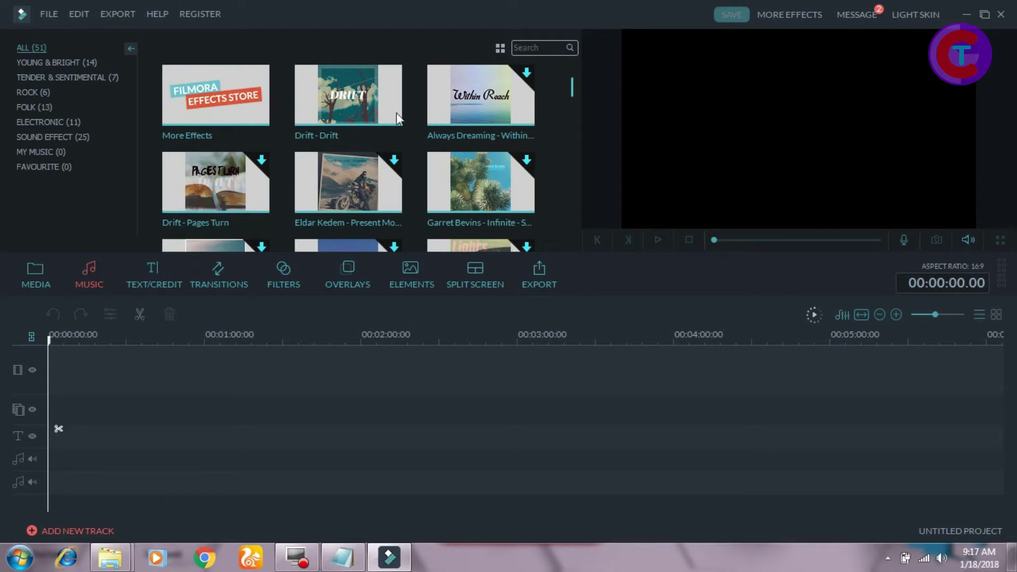
left_click(153, 273)
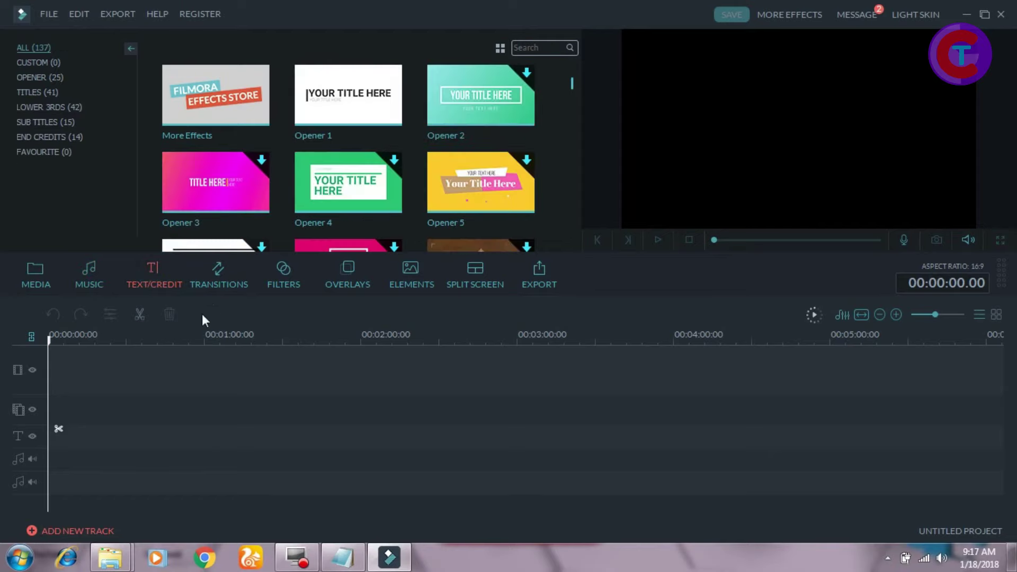
left_click(215, 273)
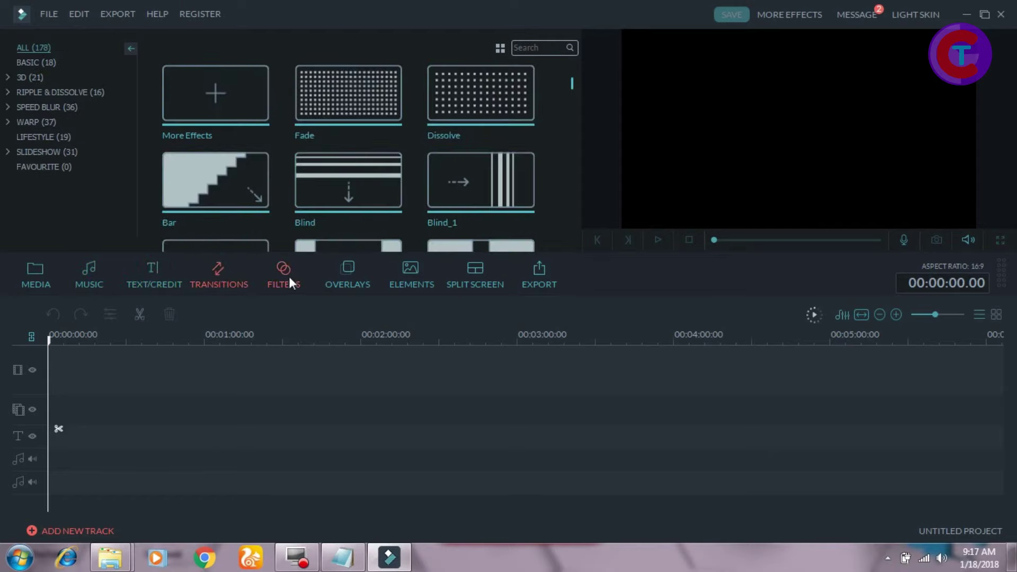
left_click(287, 277)
left_click(353, 271)
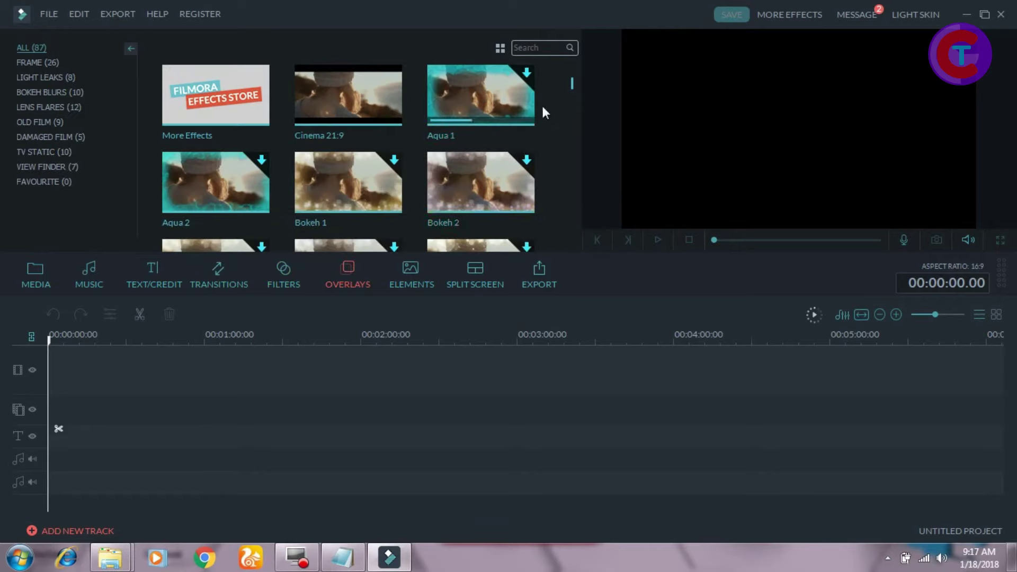
left_click(419, 274)
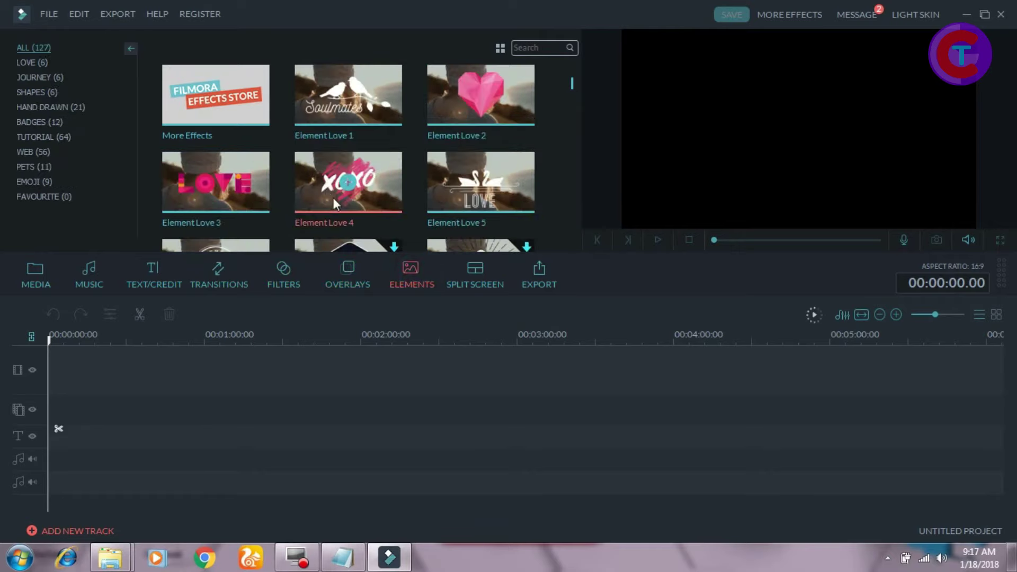